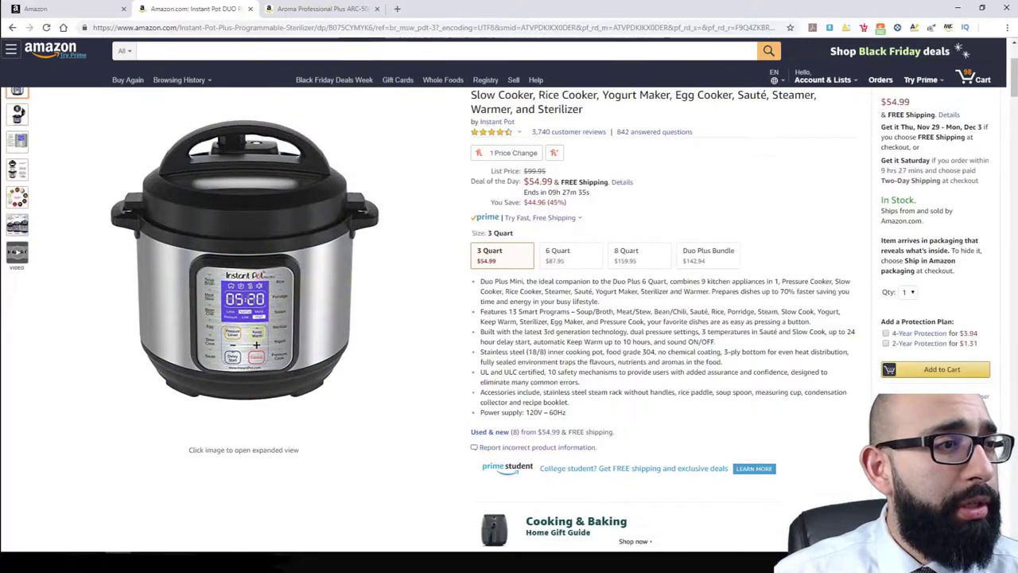
Step: Copy the Instant Pot ASIN B075CYMYK6 and search for it under Catalog > Add Products
double_click(350, 27)
key(ctrl+c)
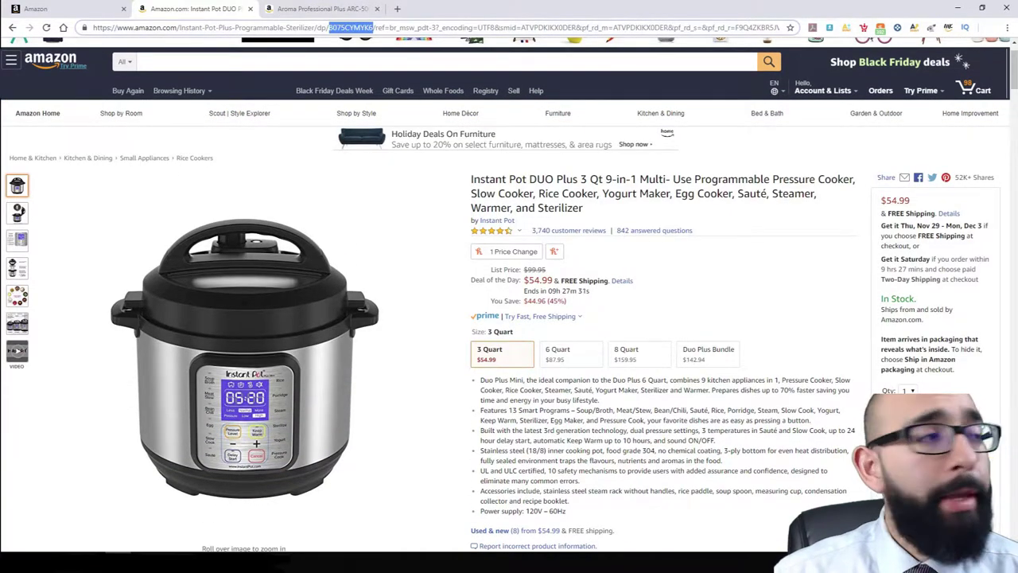
click(64, 8)
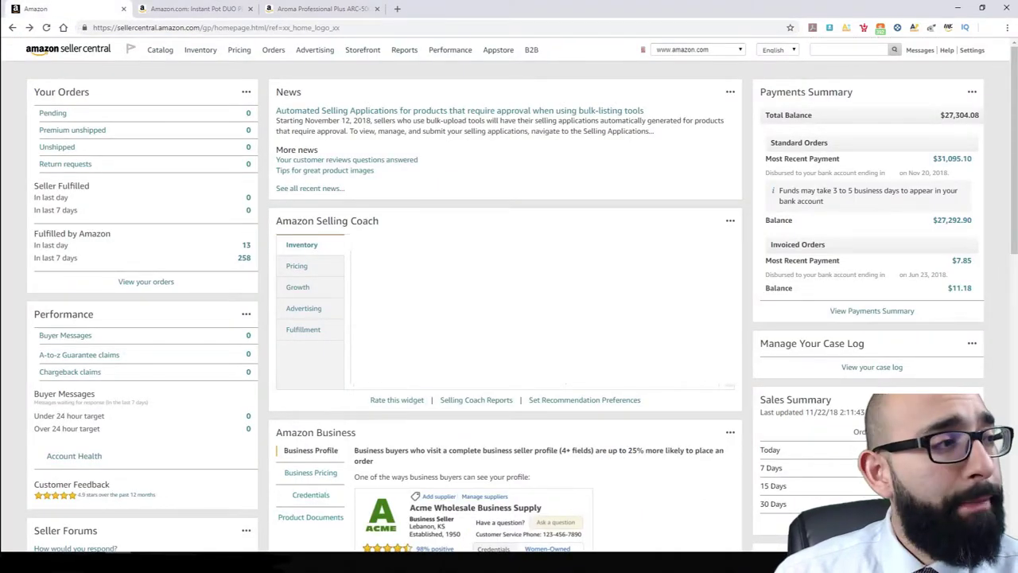
mouse_move(160, 49)
click(171, 70)
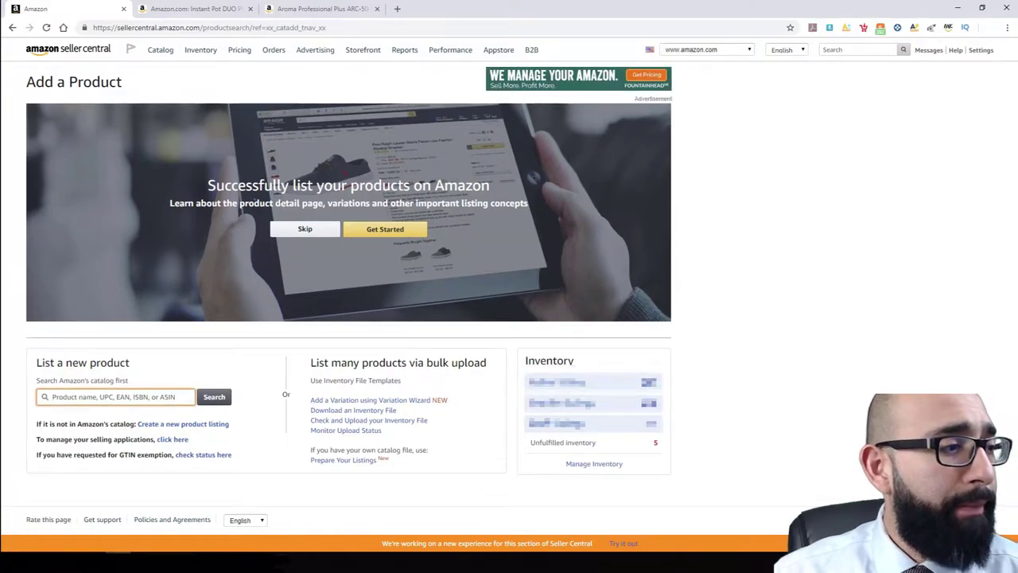
key(ctrl+v)
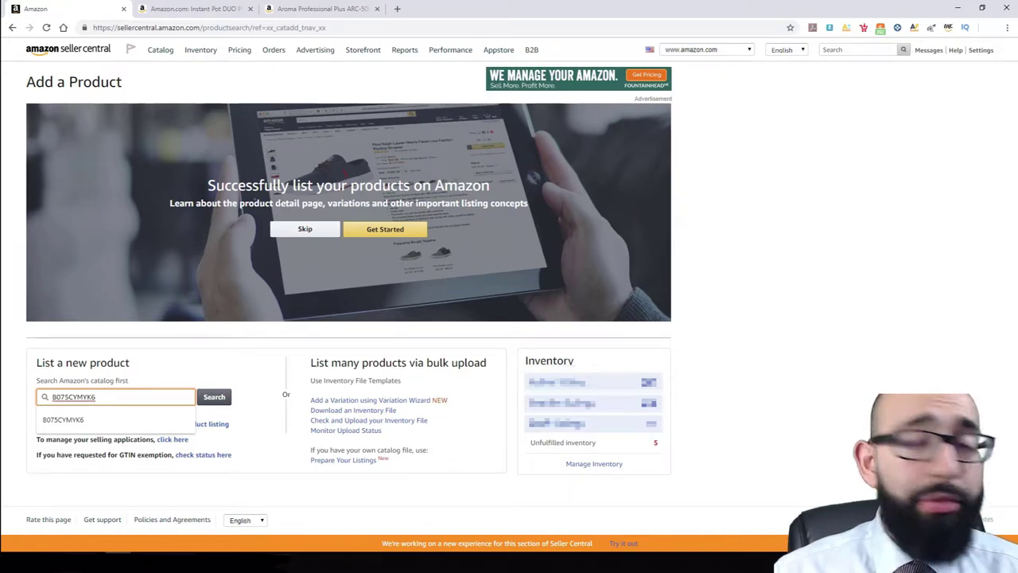
key(Return)
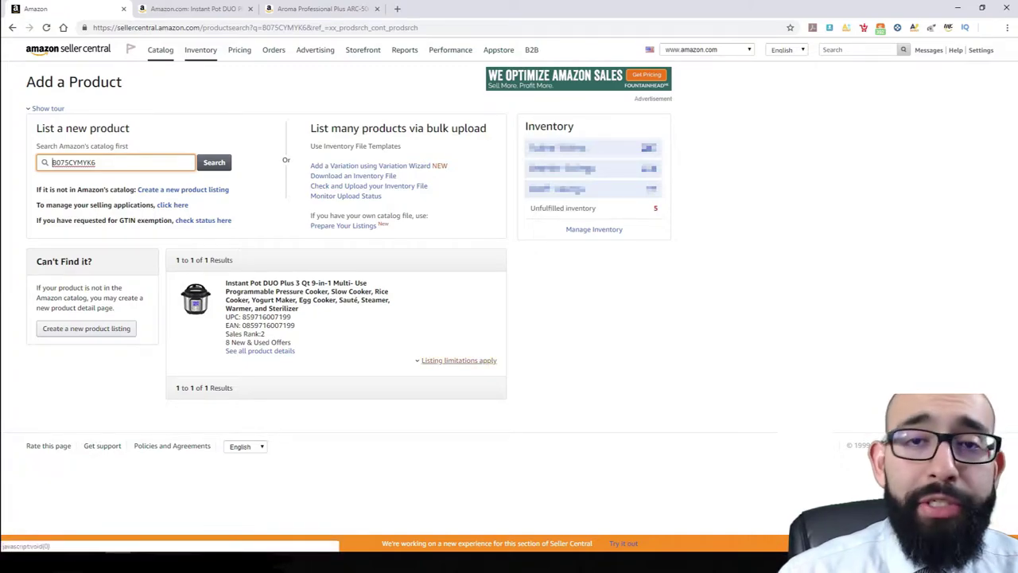
Step: Expand the Instant Pot's listing limitations to see that new condition needs brand approval
click(458, 360)
scroll(458, 360, down, 1)
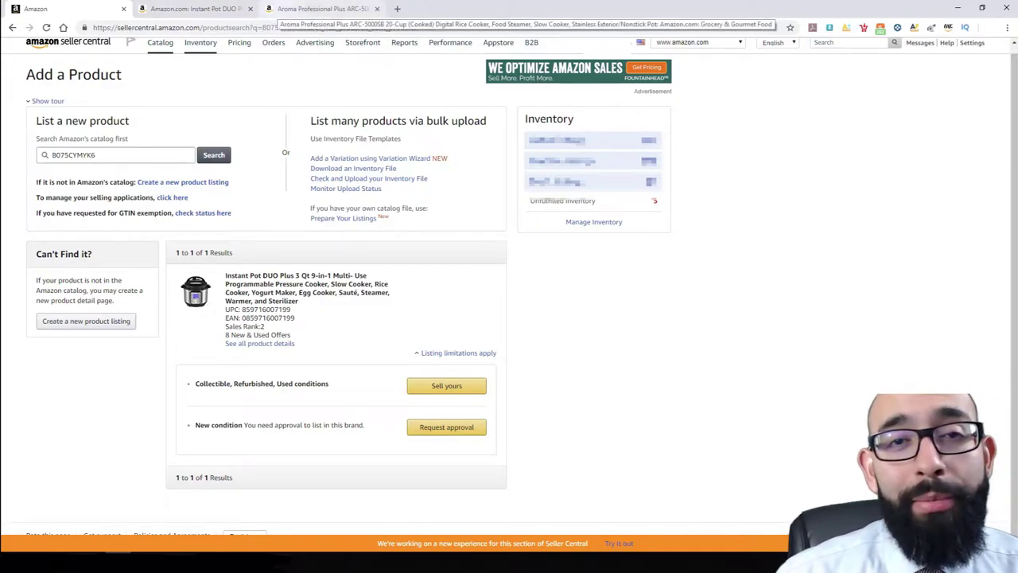
Step: Search the catalog for Aroma ASIN B01N8RAZB1 and start a new-condition offer for it
click(322, 8)
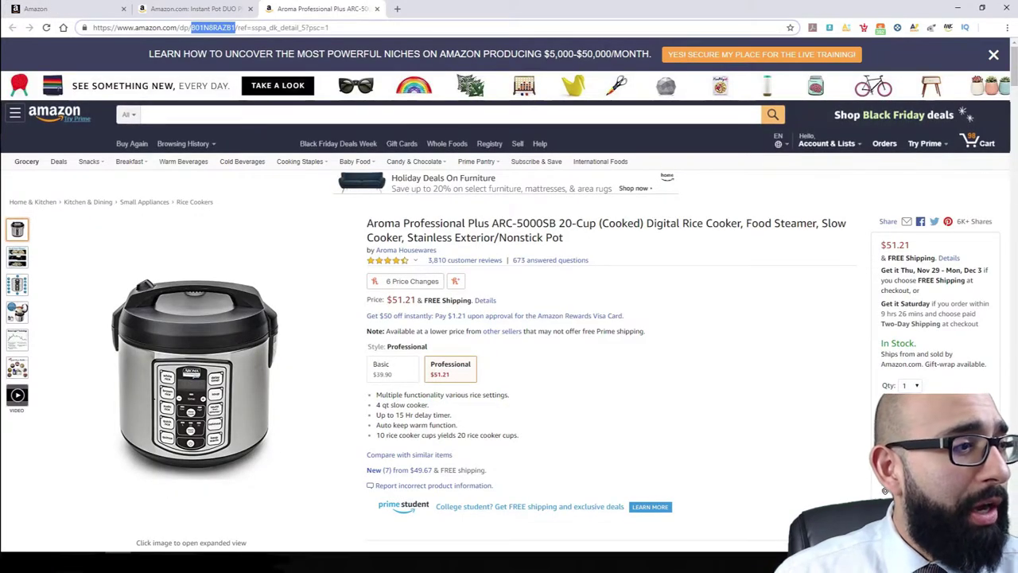
scroll(509, 292, down, 15)
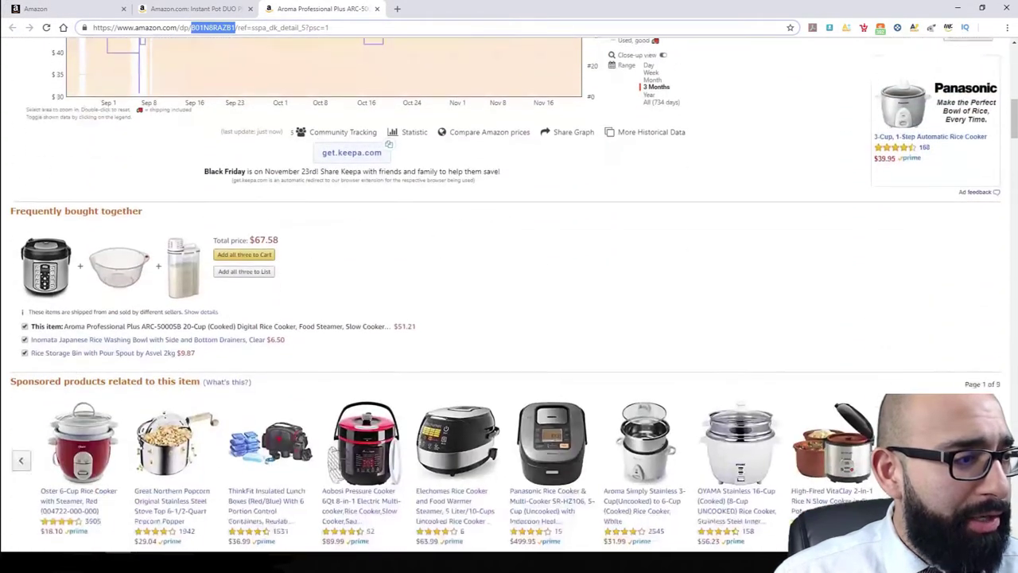
scroll(509, 292, up, 15)
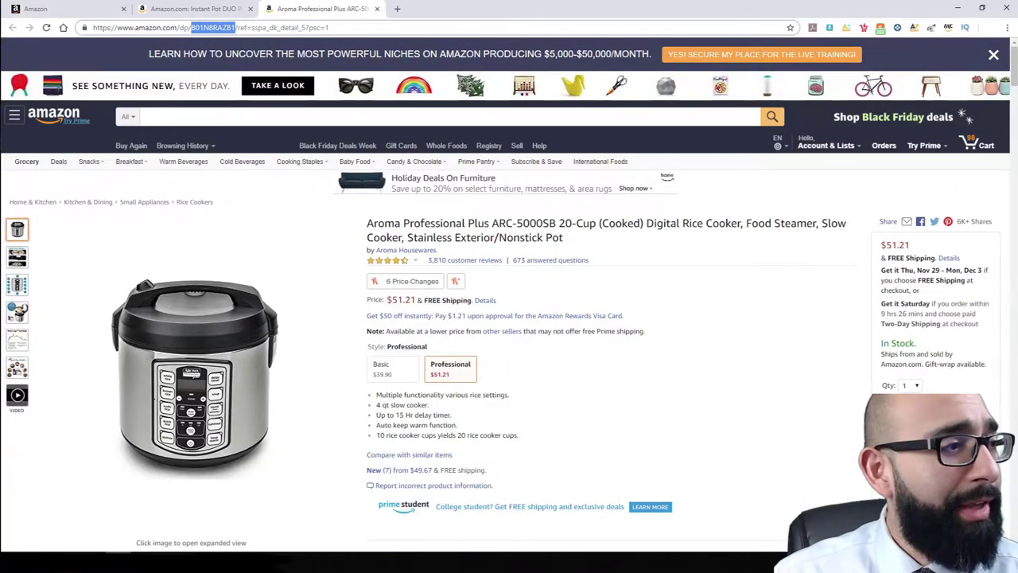
click(79, 9)
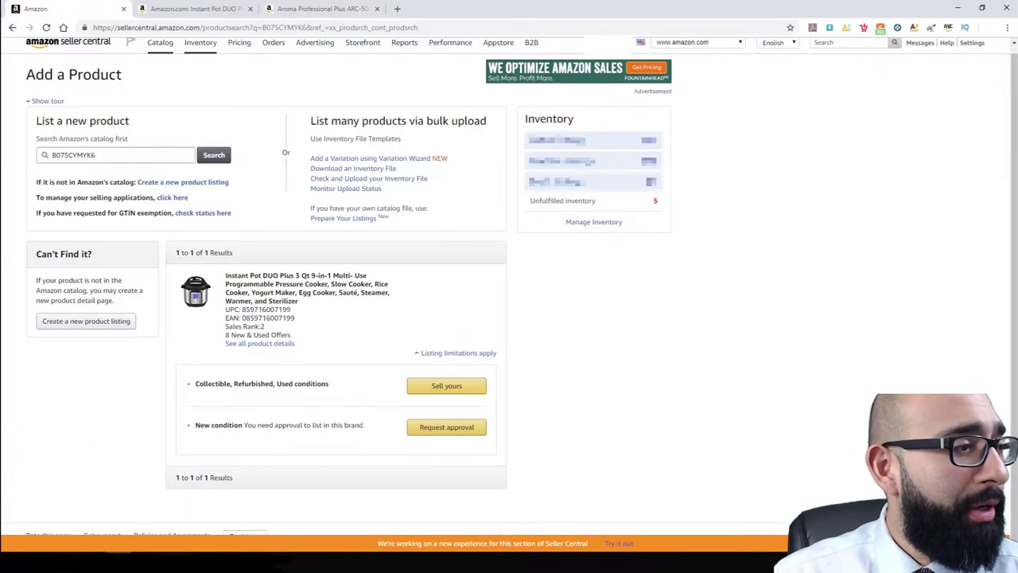
click(119, 154)
key(ctrl+a)
text(B01N8RAZB1)
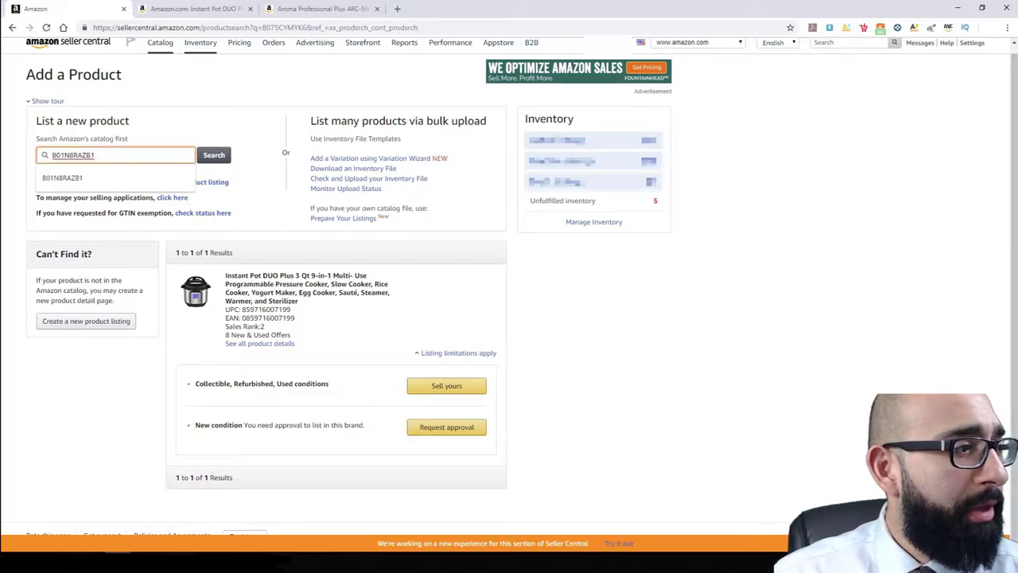
key(Return)
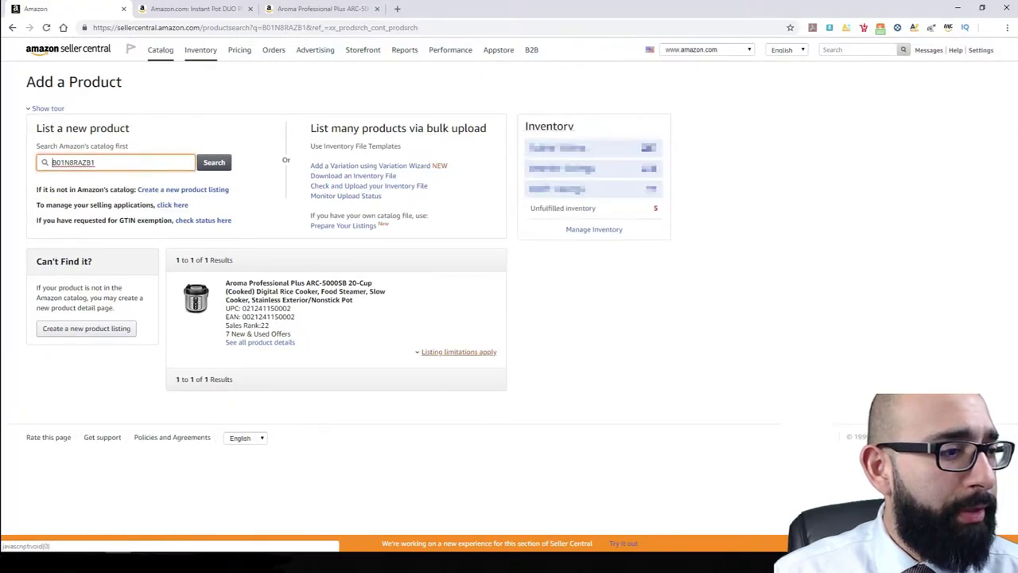
click(459, 351)
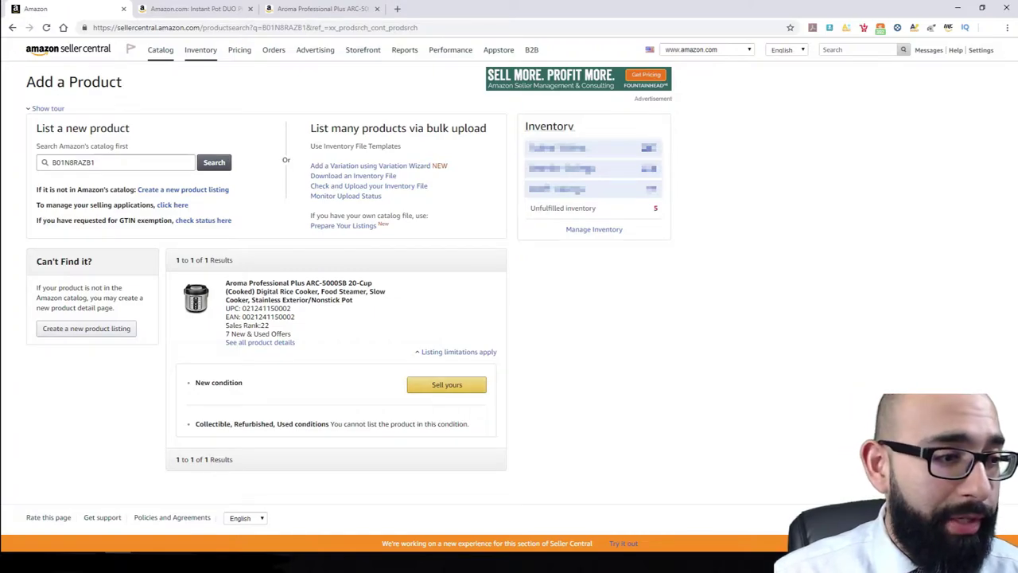
click(442, 387)
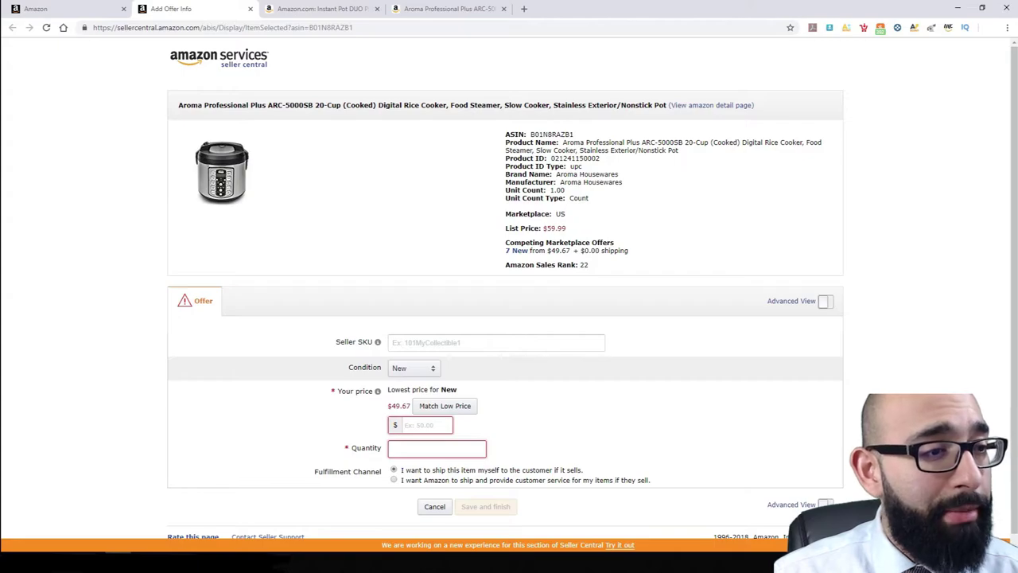
Step: Keep the rice cooker's condition as New and open its 7 new offers in a new tab
scroll(509, 289, down, 1)
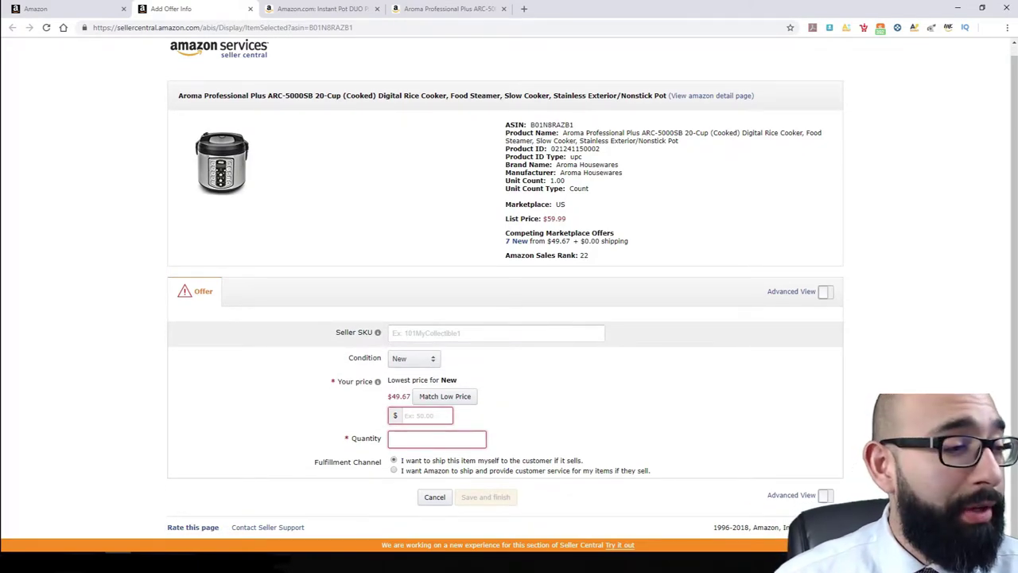
click(413, 357)
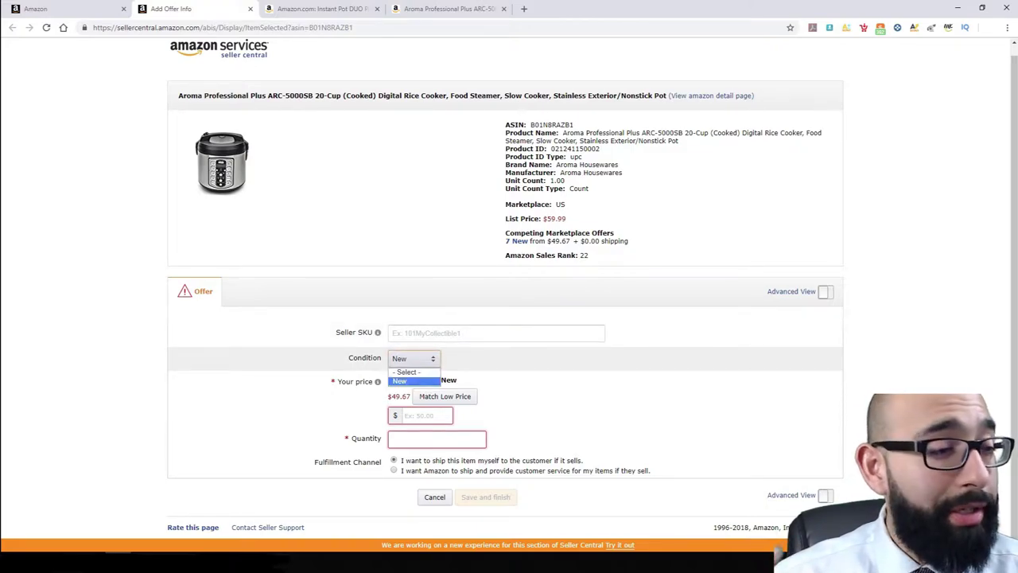
key(Return)
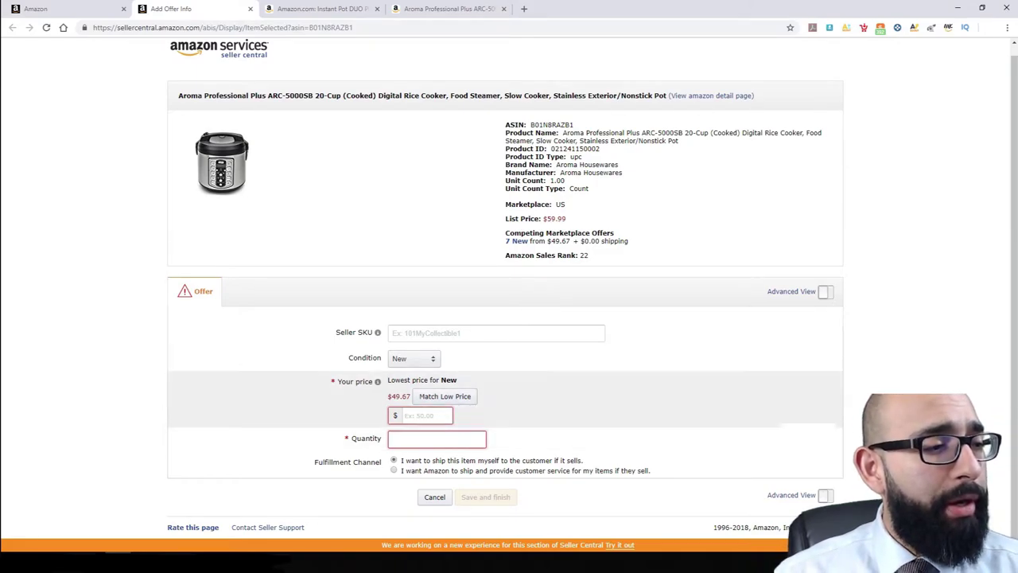
right_click(515, 241)
click(549, 247)
Step: Compare the seven competing new offers ($49.67–$68.80), then return to the offer form
click(318, 9)
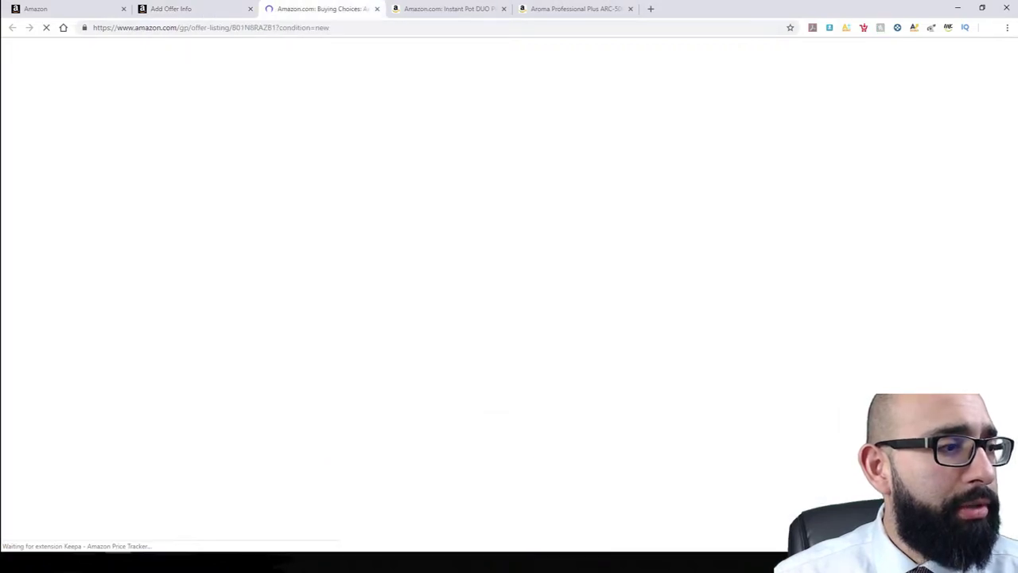
scroll(509, 318, down, 6)
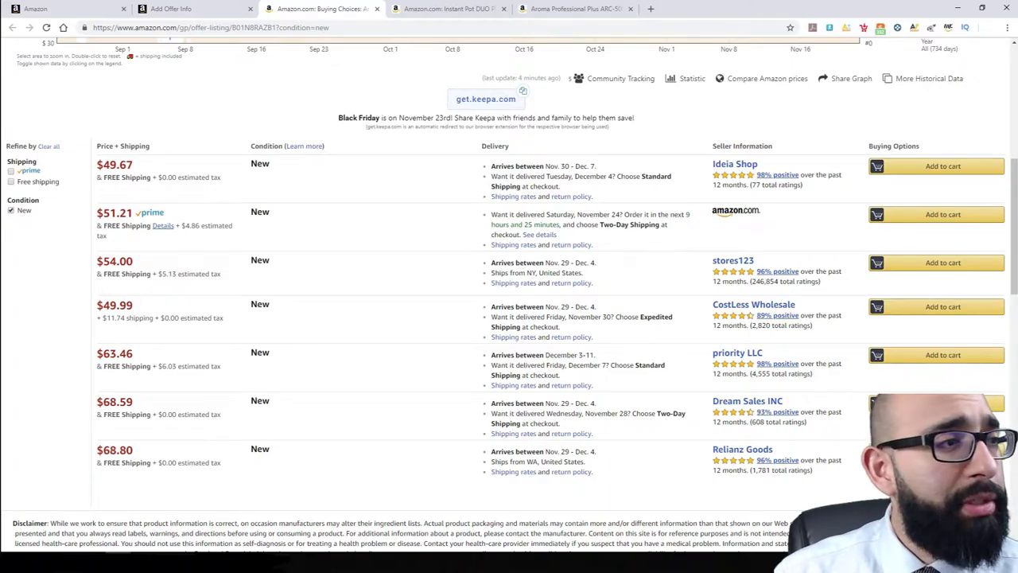
click(171, 9)
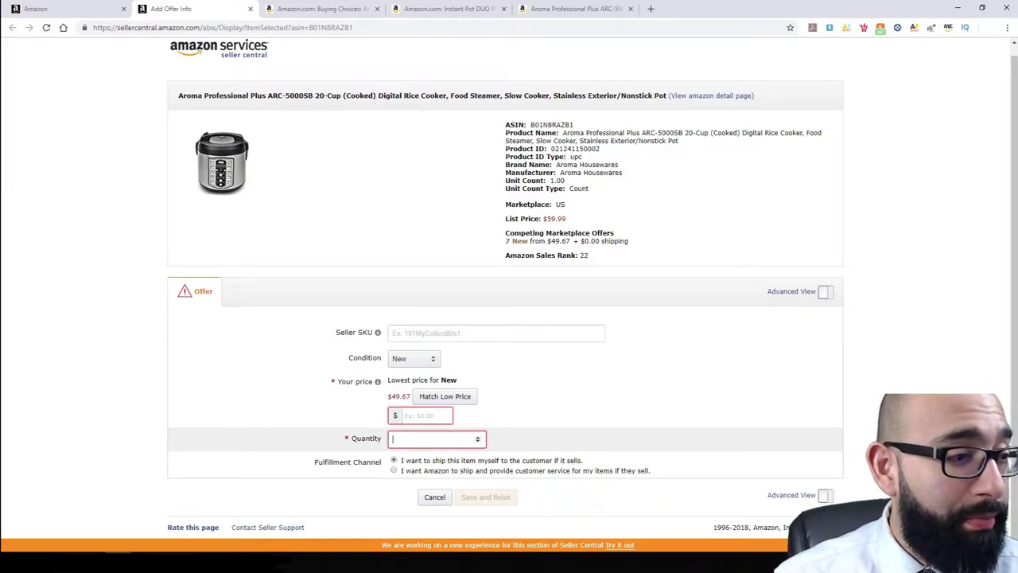
Step: Match the $49.67 low price, set quantity 0, and save the rice cooker offer
click(445, 396)
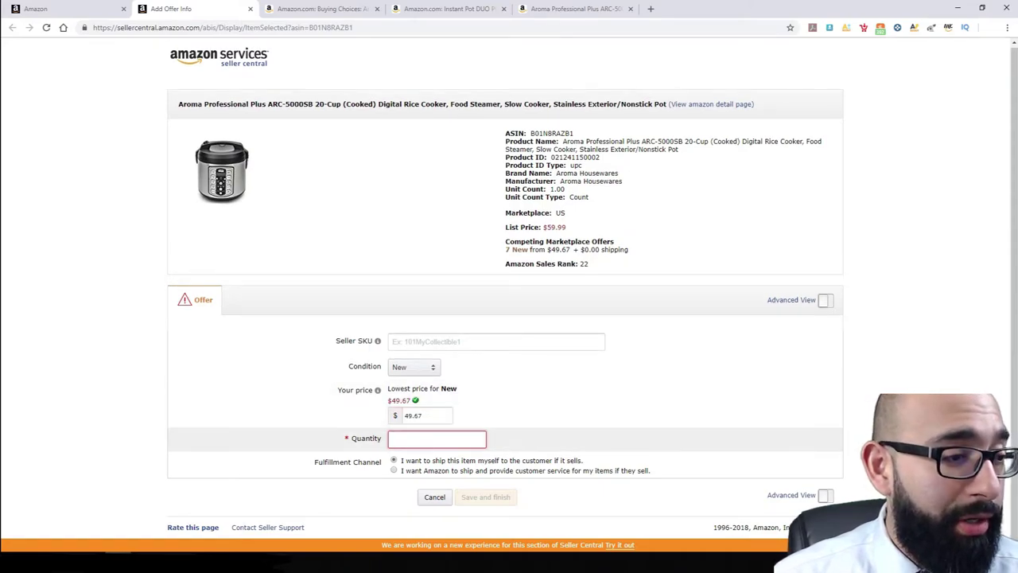
text(0)
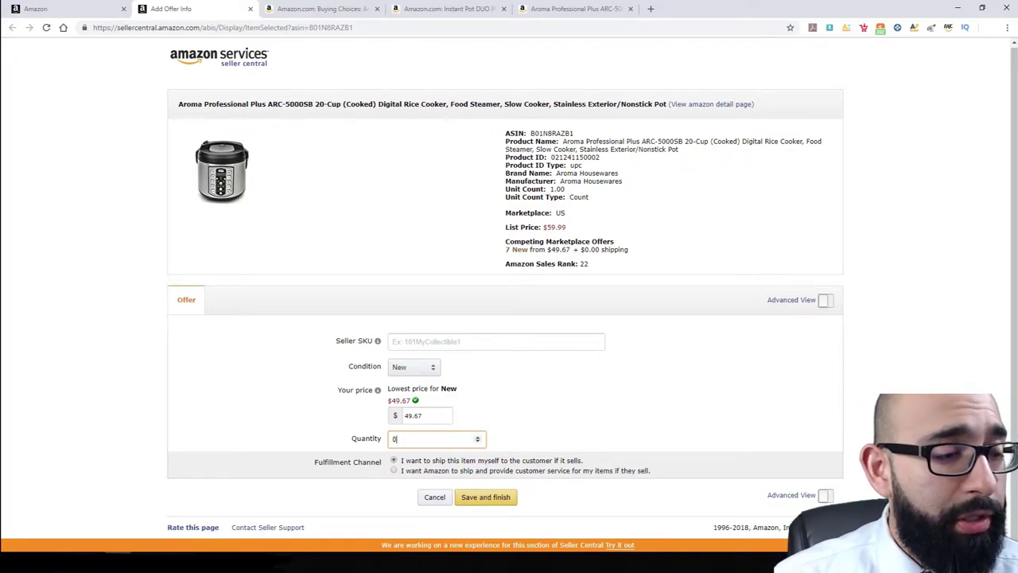
click(485, 497)
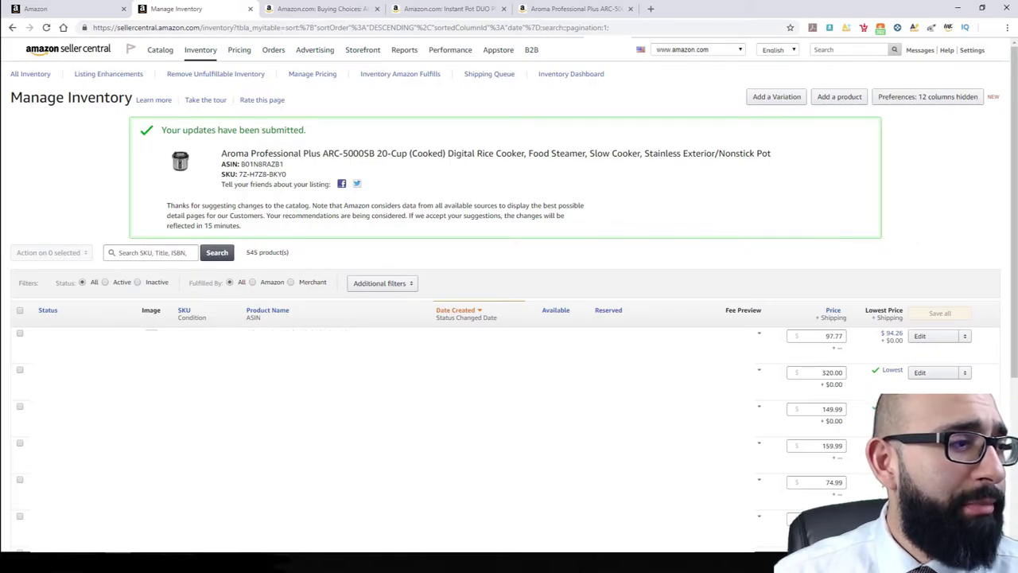
drag(171, 129, 283, 164)
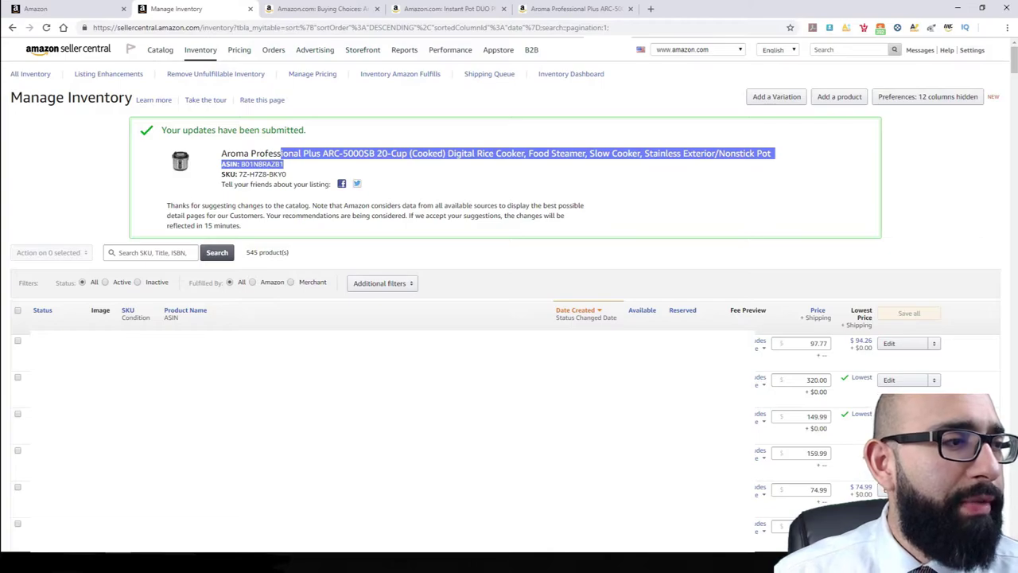
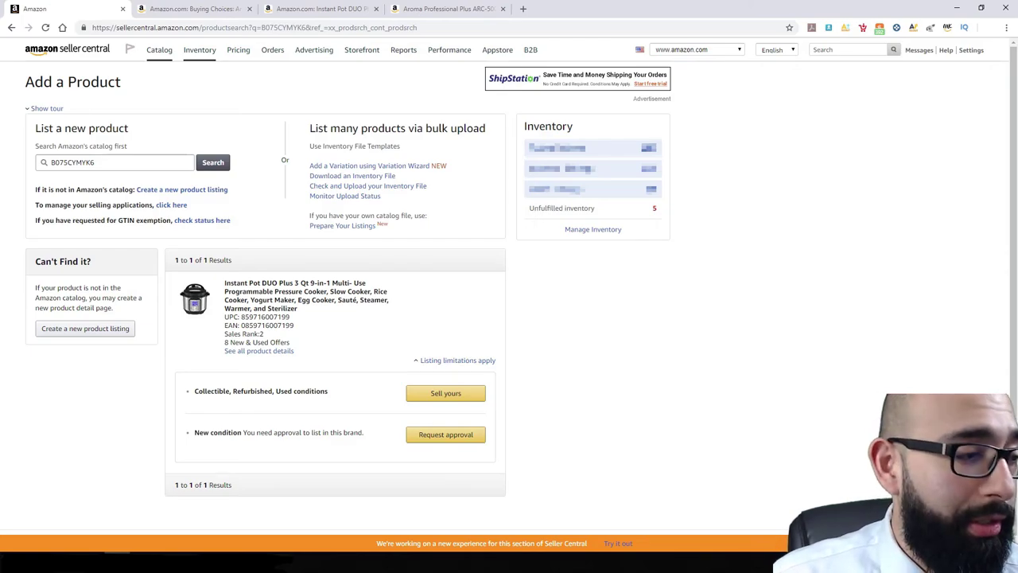
Step: Note the Instant Pot's New-condition approval notice and request approval for that condition
drag(204, 432, 288, 432)
click(288, 432)
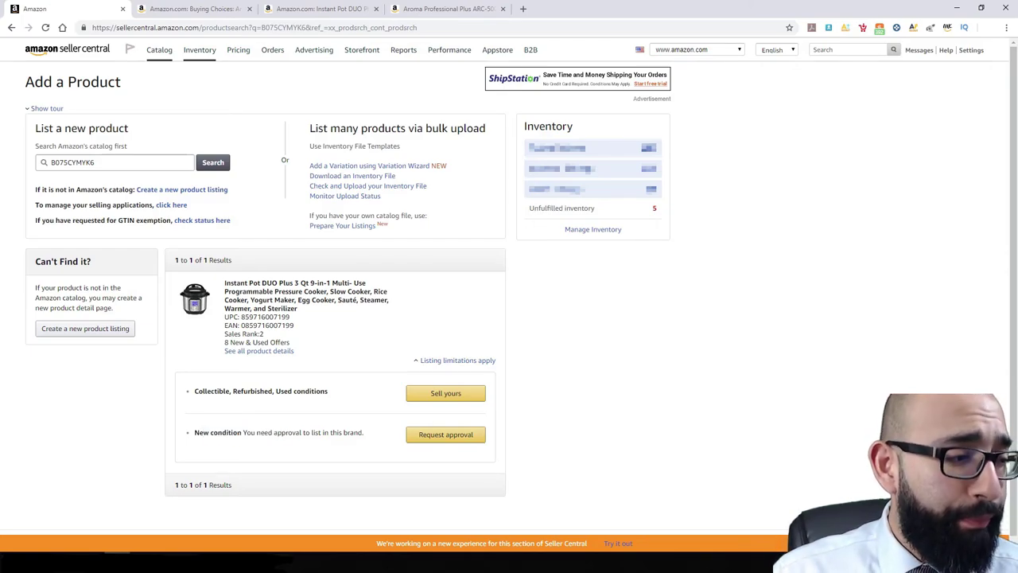
click(445, 434)
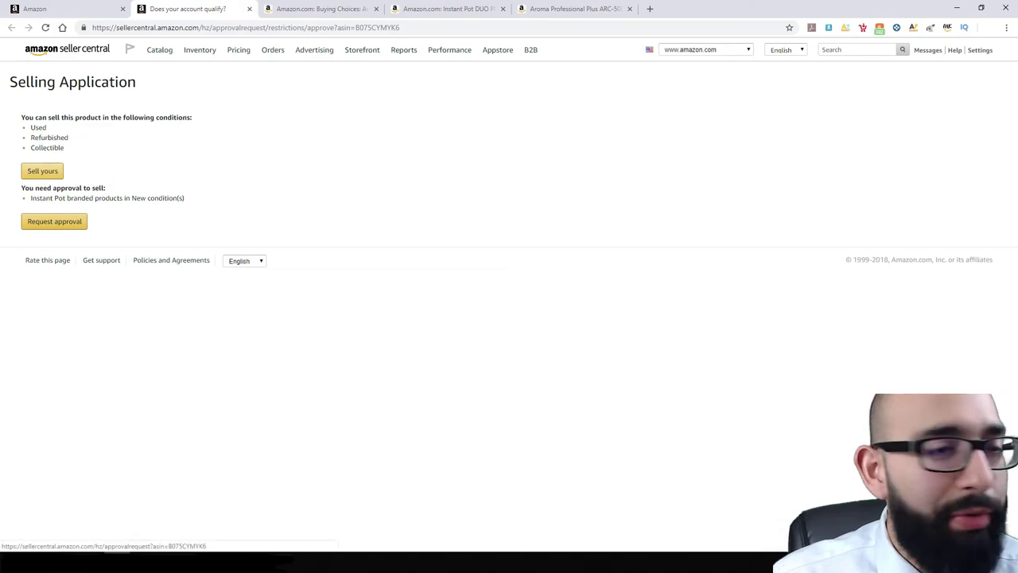
Step: Open the Instant Pot brand selling application and review its invoice or authorization-letter requirement
click(54, 221)
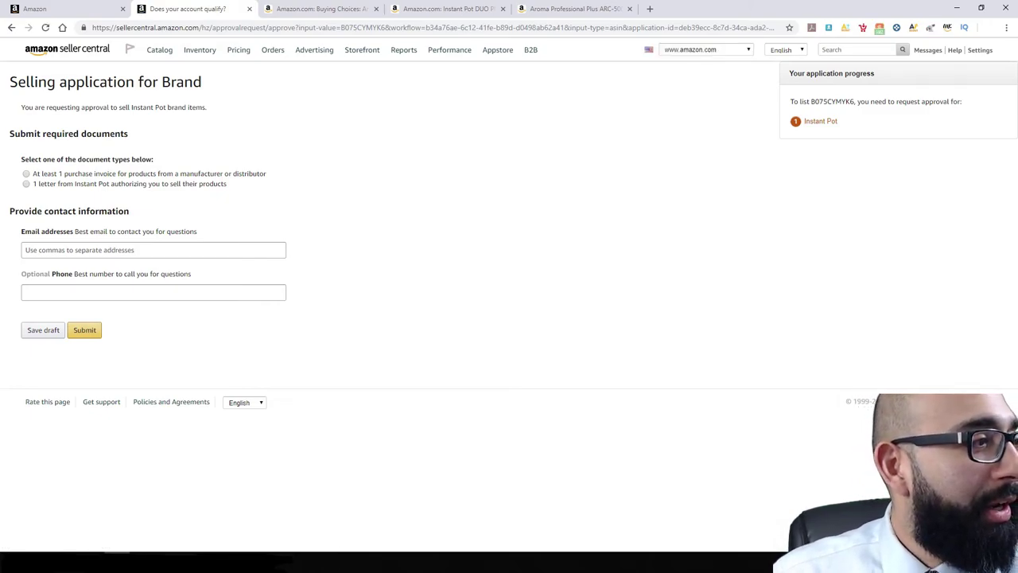
drag(46, 82, 205, 107)
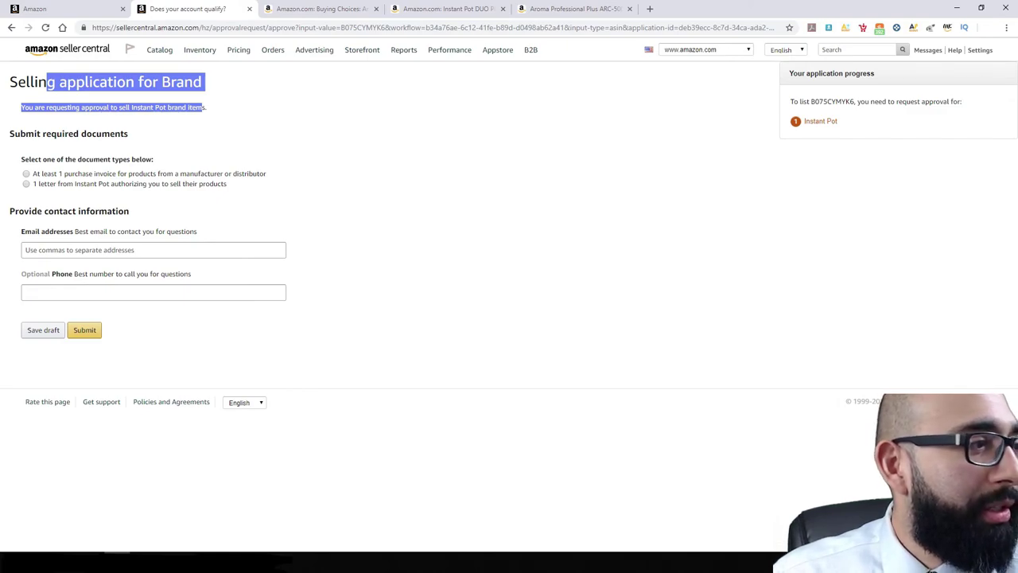
click(205, 108)
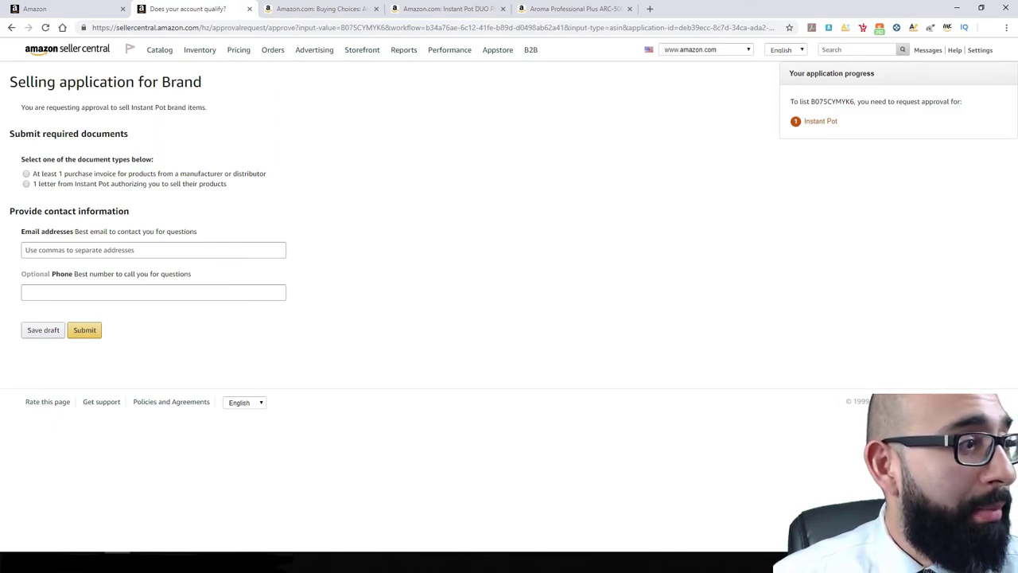
drag(143, 107, 205, 107)
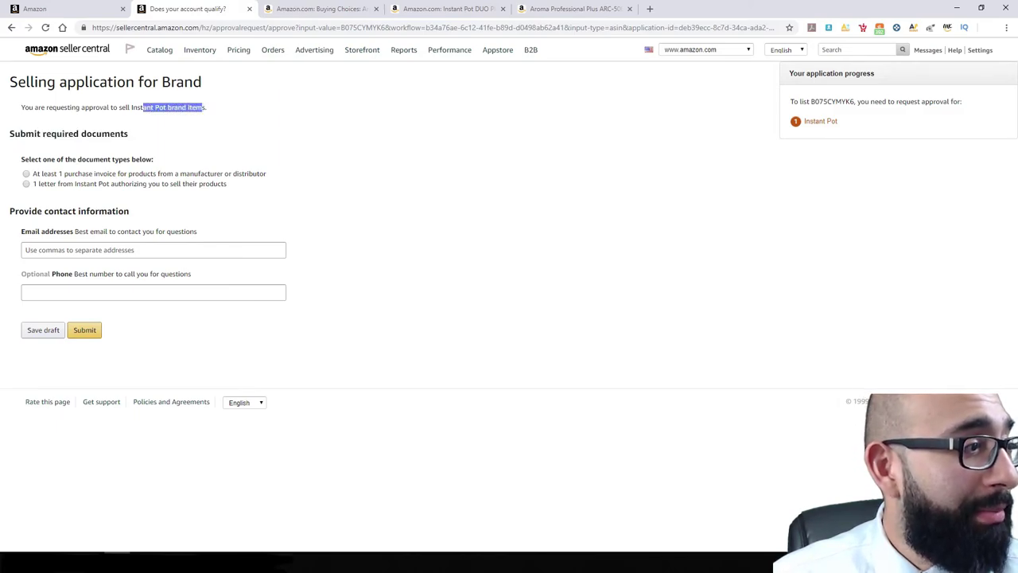
click(205, 107)
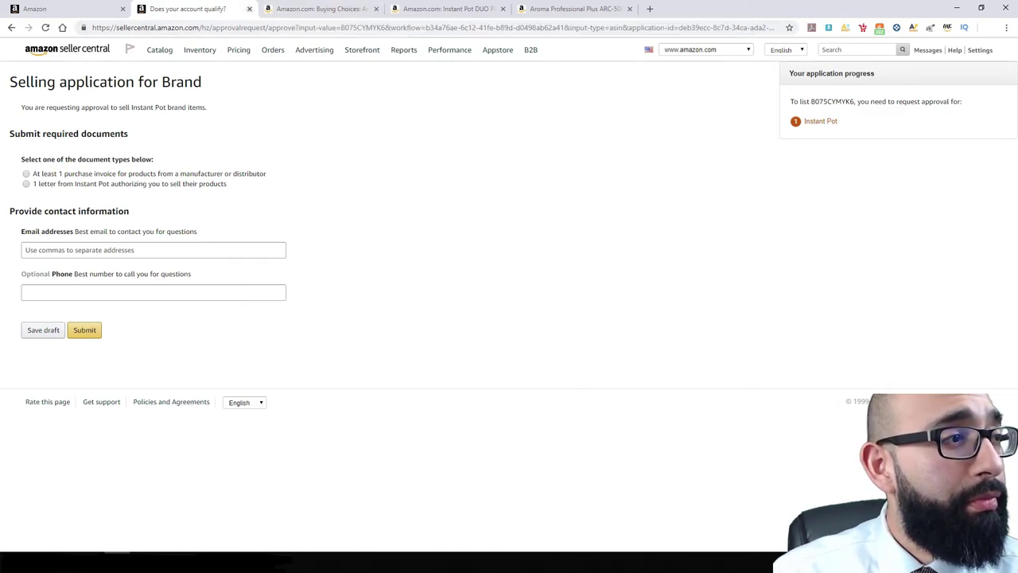
Step: Close and reopen the application page, then go to the Aroma rice cooker offers page
click(249, 8)
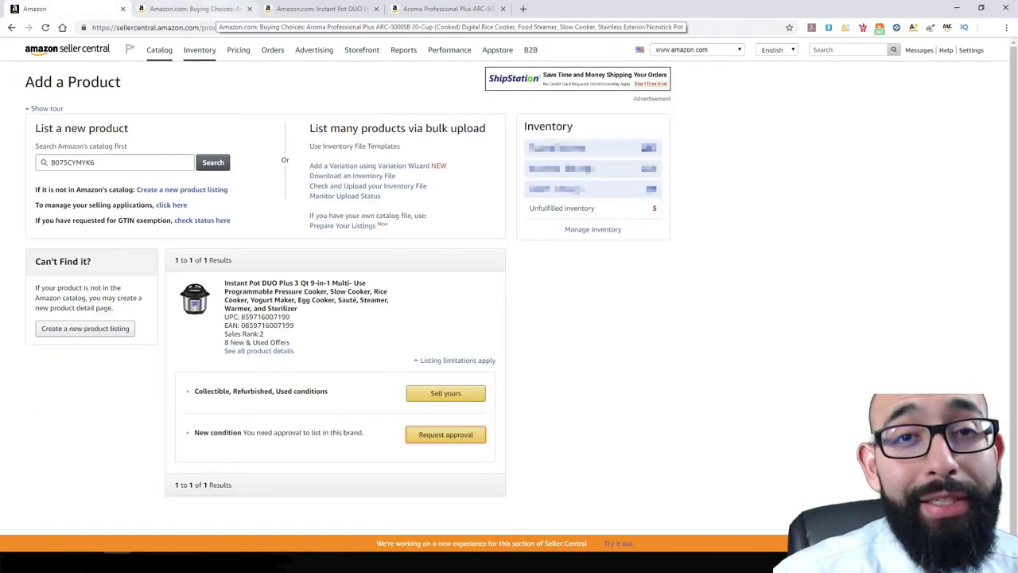
key(ctrl+shift+t)
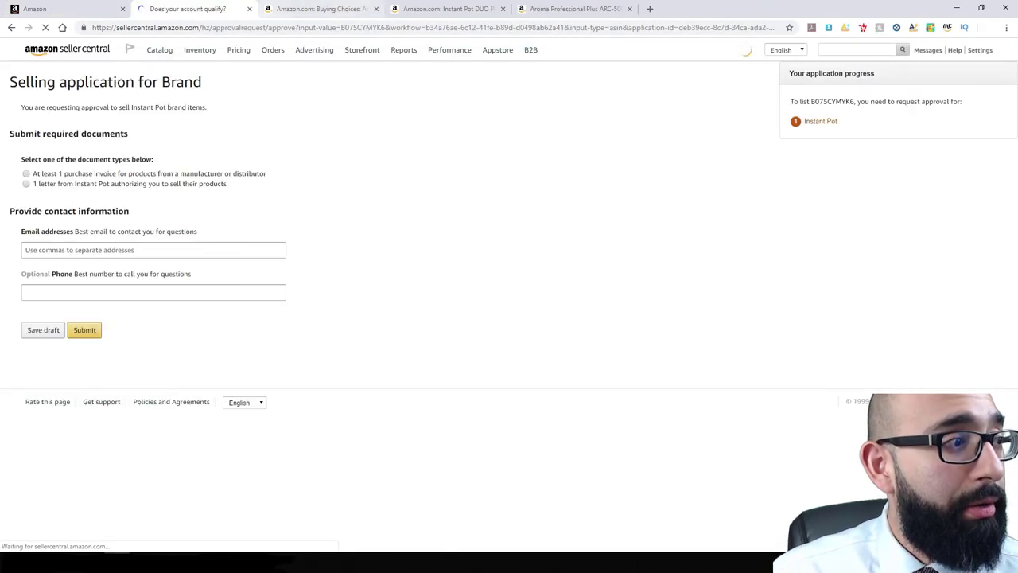
click(286, 10)
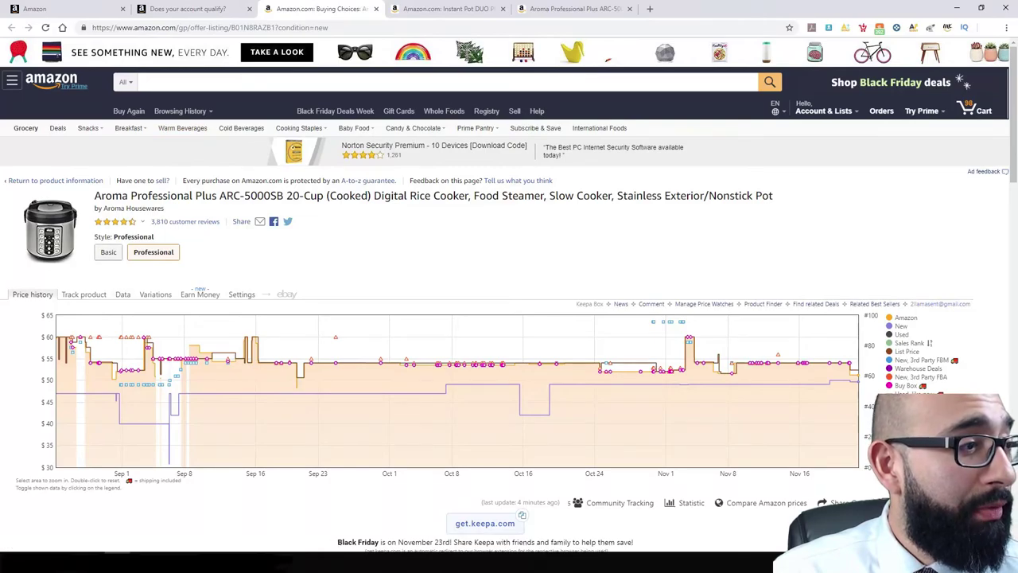
Step: Find Harney & Sons Hot Cinnamon Spice Tea in Grocery Deals and copy its ASIN B00PO9NHES
click(57, 128)
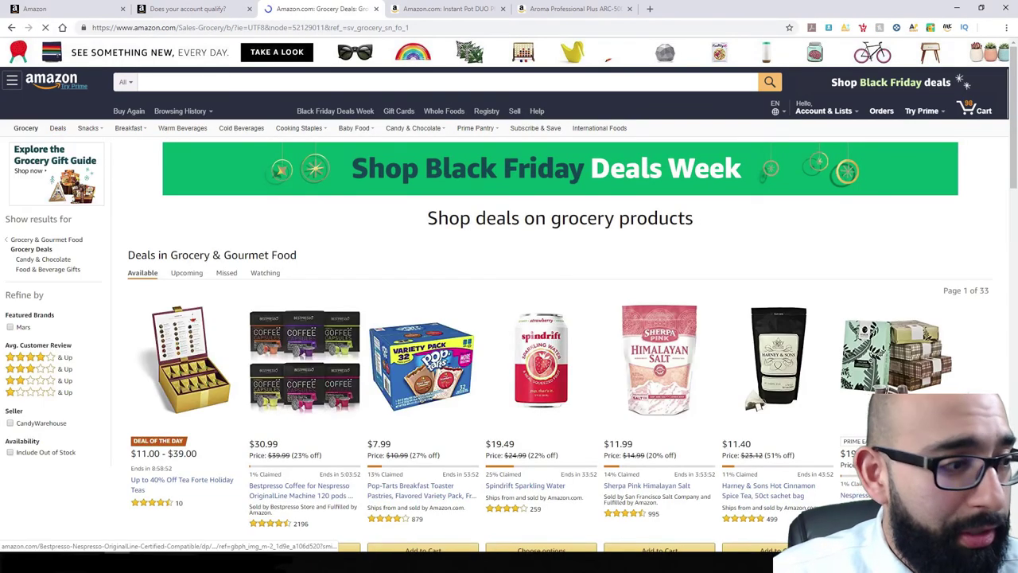
scroll(509, 318, down, 3)
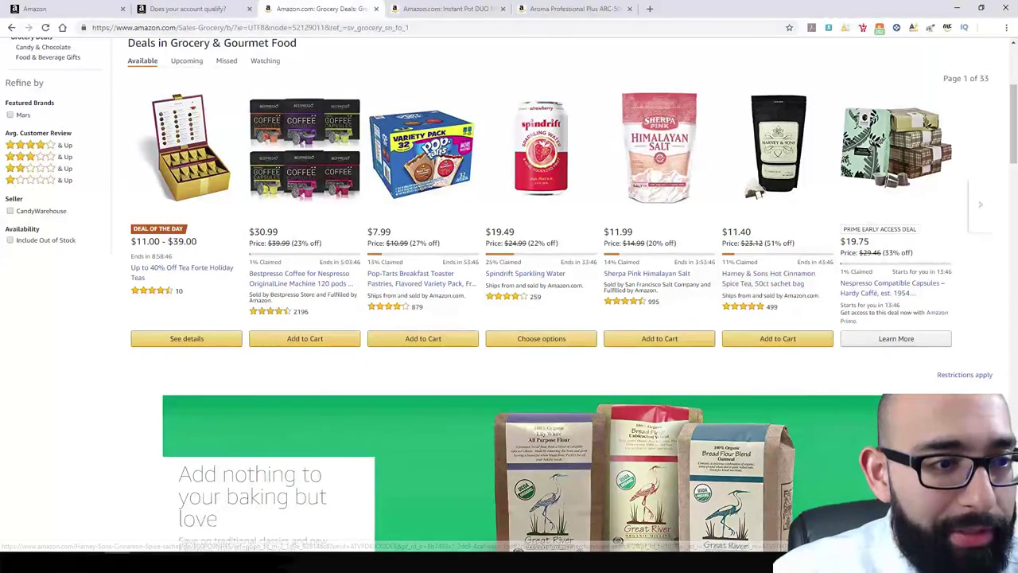
click(767, 273)
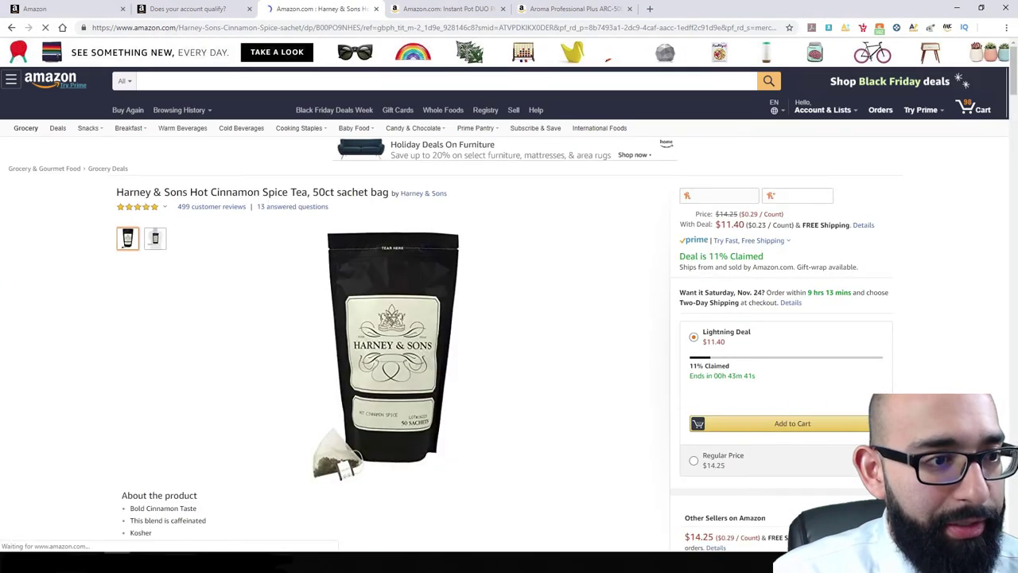
double_click(338, 27)
key(ctrl+c)
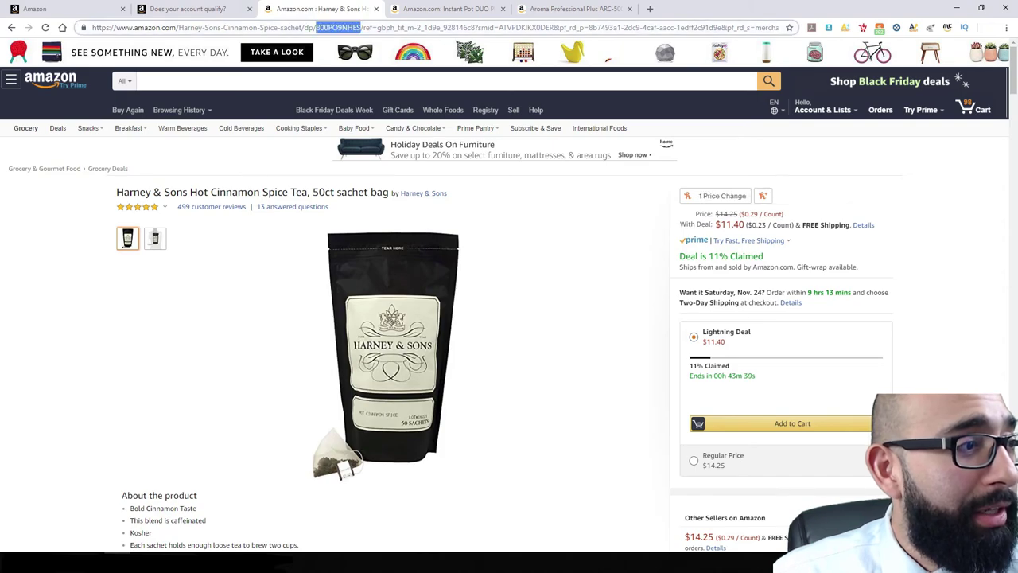
click(64, 9)
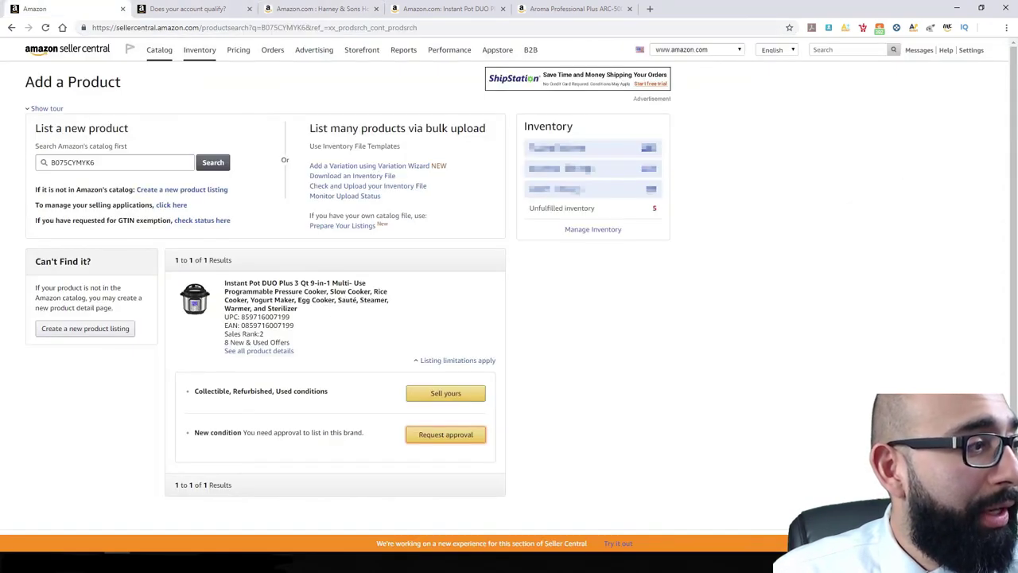
Step: Search the catalog for B00PO9NHES and request New-condition approval for the Harney & Sons tea
double_click(72, 162)
key(ctrl+v)
click(212, 163)
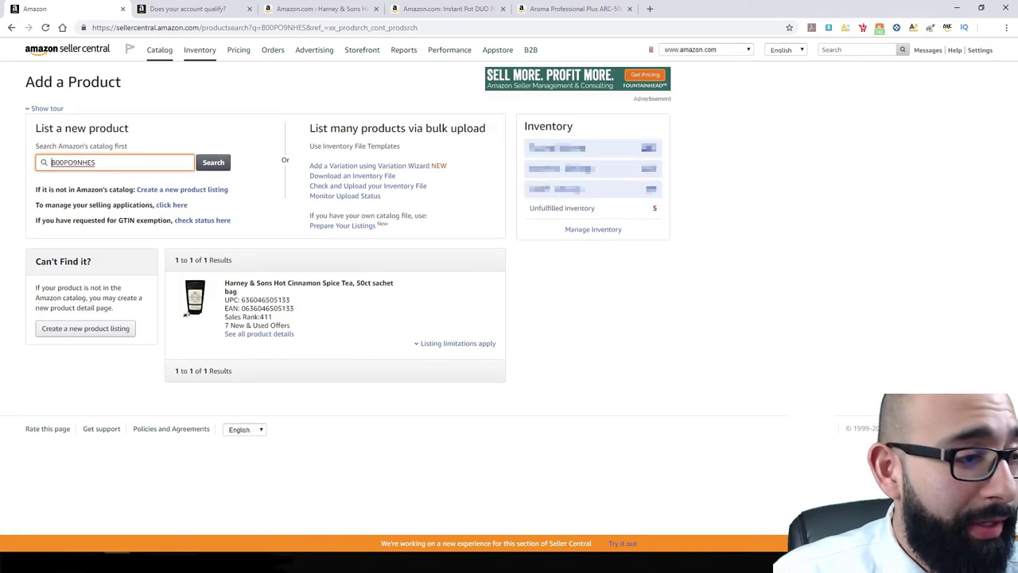
click(458, 342)
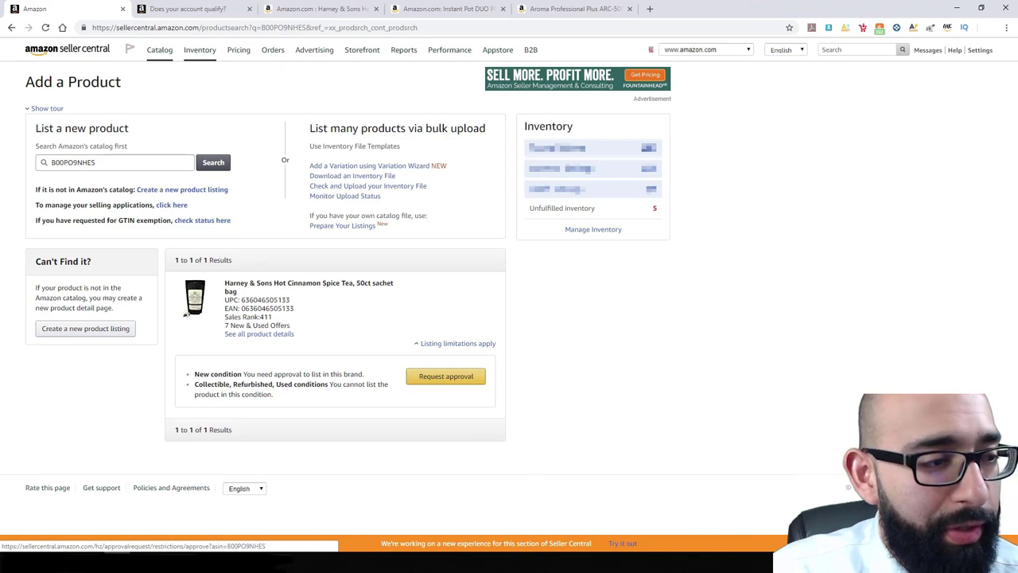
click(446, 377)
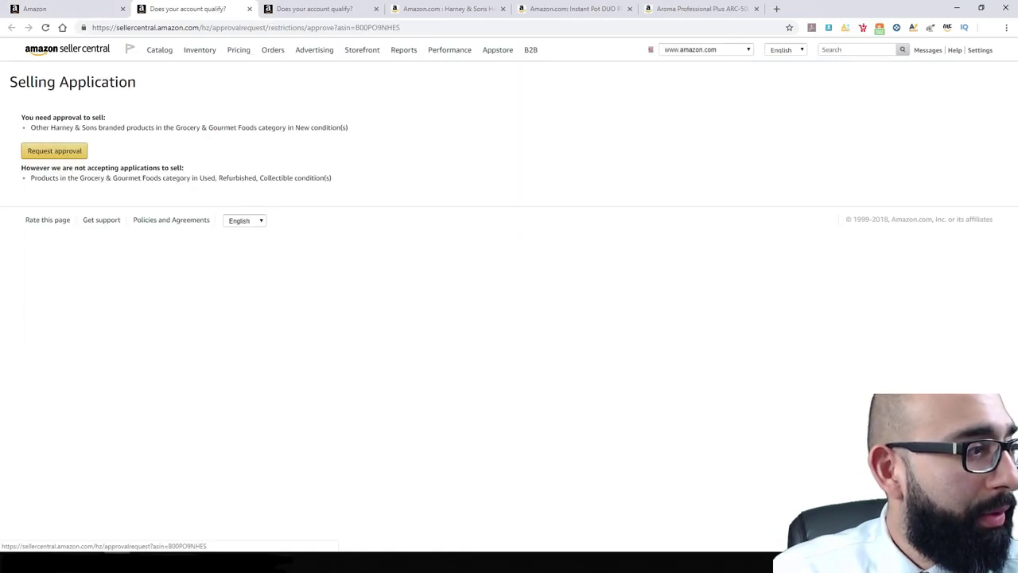
mouse_move(43, 178)
mouse_down()
mouse_move(73, 167)
mouse_move(187, 167)
mouse_move(43, 178)
mouse_up()
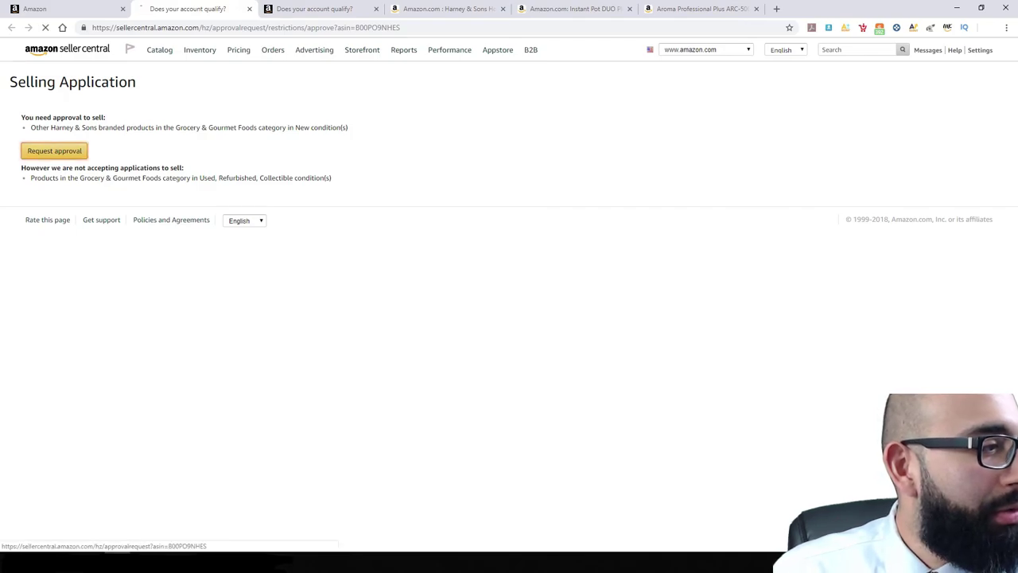
Step: Submit the Harney & Sons Grocery & Gourmet Foods application and get approval based on performance history
click(54, 150)
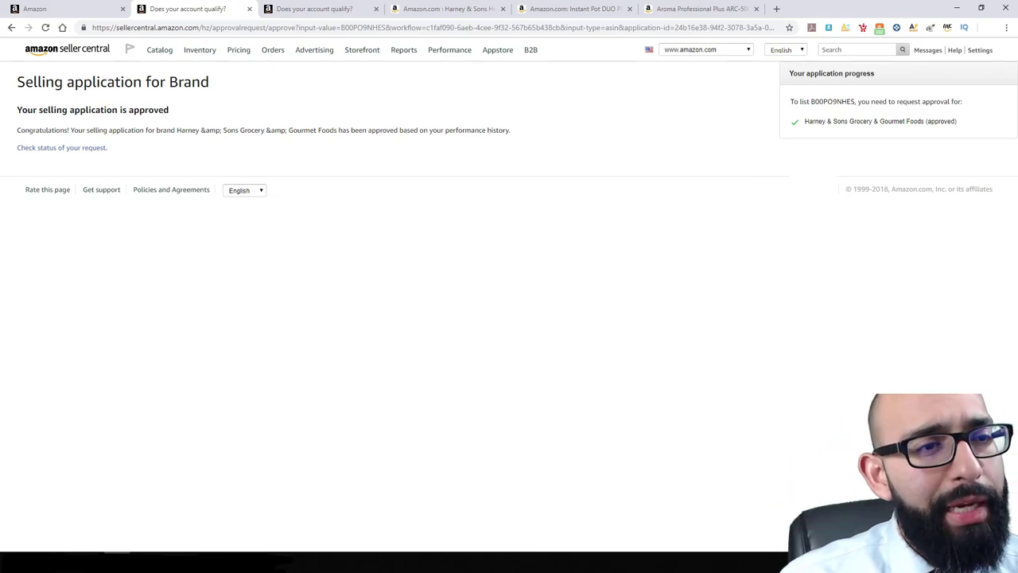
drag(827, 101, 837, 101)
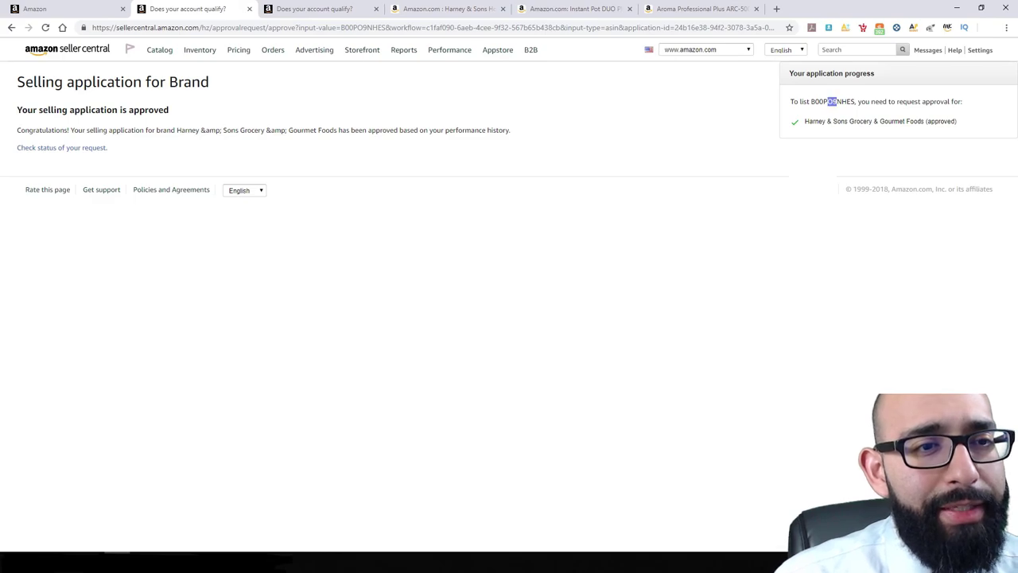